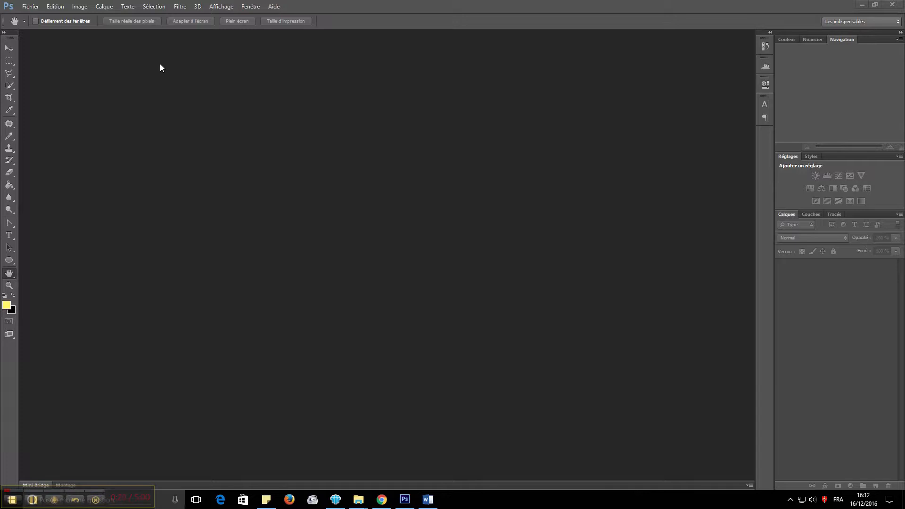
Open the image papillon-orange-fleur-blanche-full-8248615.jpg
click(28, 10)
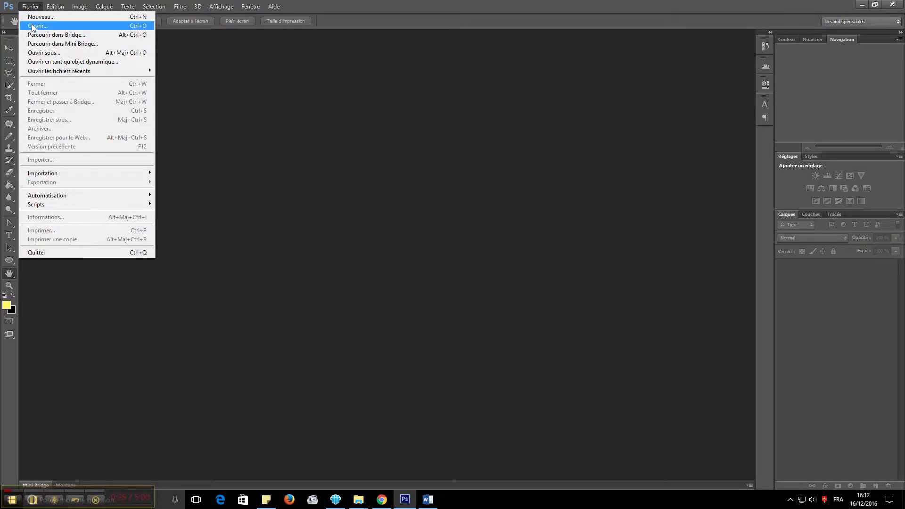
click(33, 26)
click(483, 141)
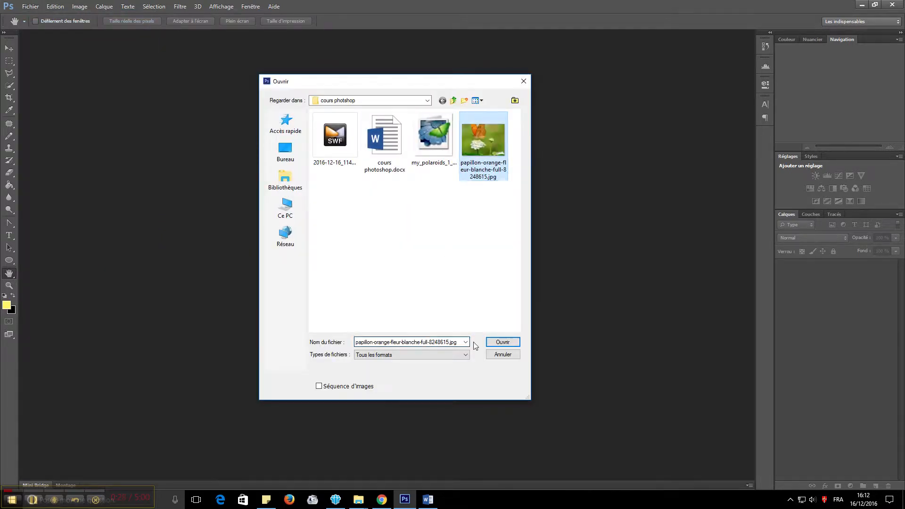
click(502, 342)
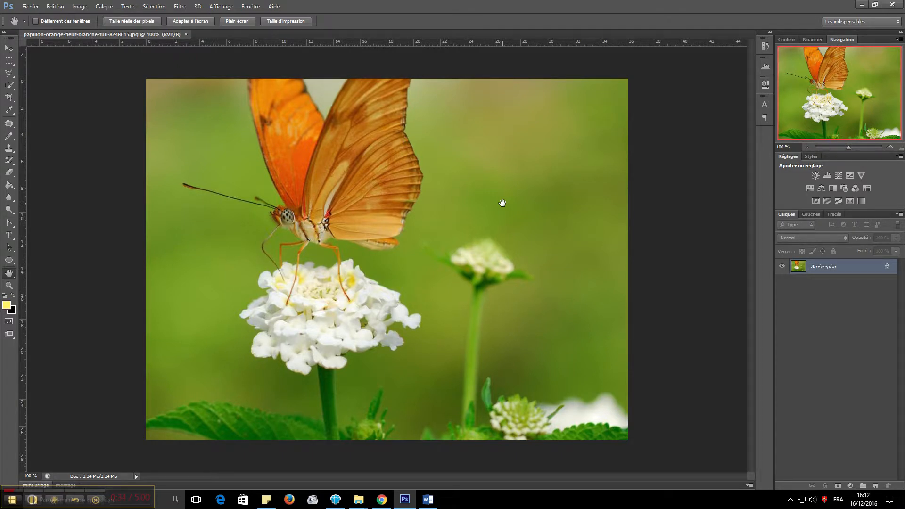
Examine the butterfly and the white flower at several magnifications, up to 400%
key(ctrl+plus)
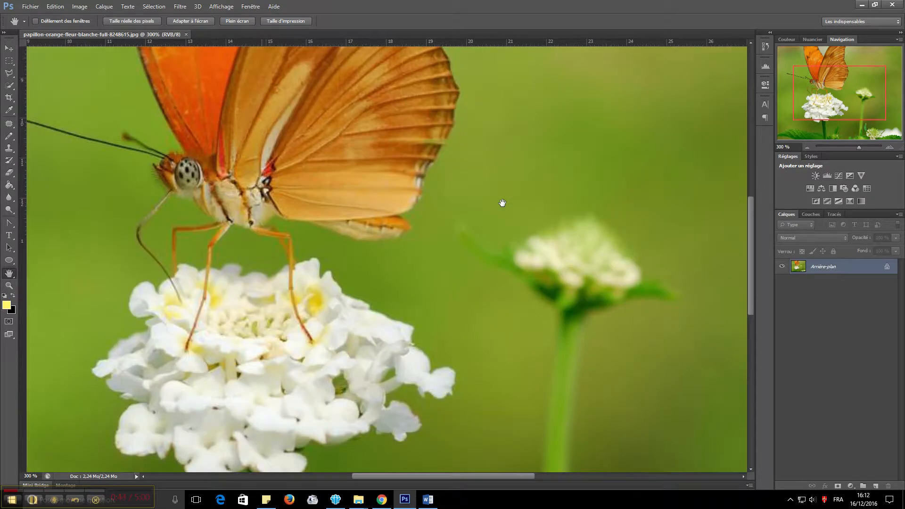
key(ctrl+plus)
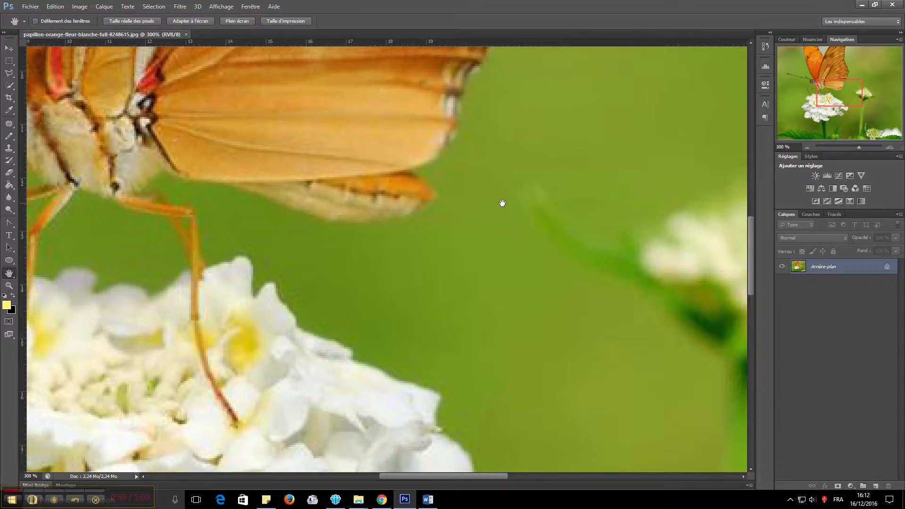
key(ctrl+minus)
key(ctrl+minus)
key(ctrl+minus)
key(ctrl+minus)
key(ctrl+plus)
key(ctrl+plus)
key(ctrl+plus)
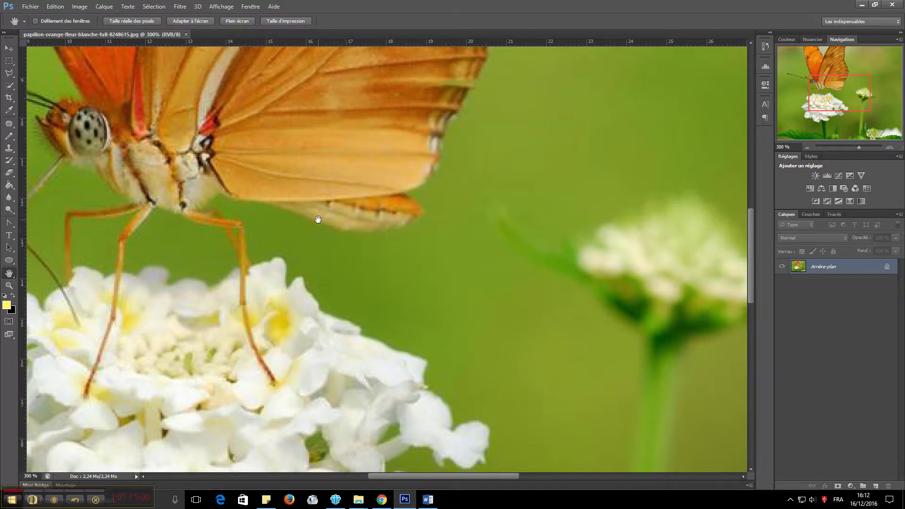
key(ctrl+plus)
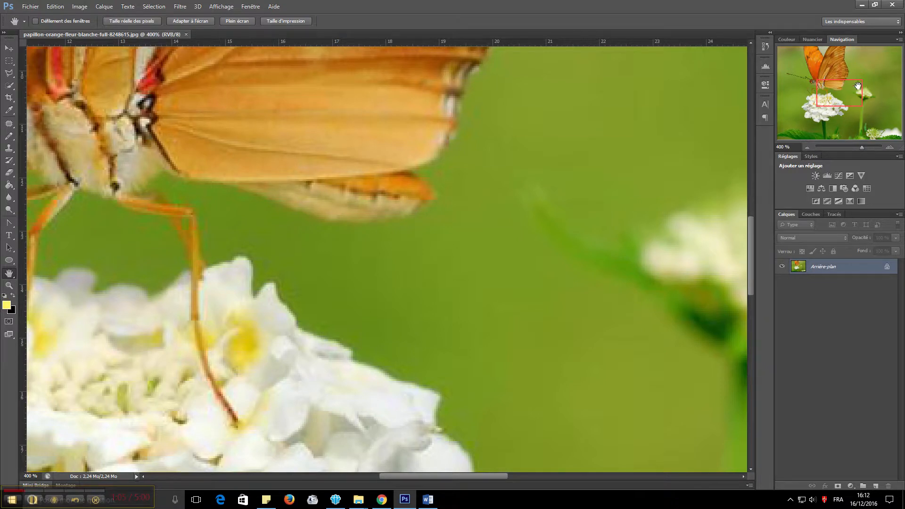
Hide the Navigation panel and display it again
click(250, 6)
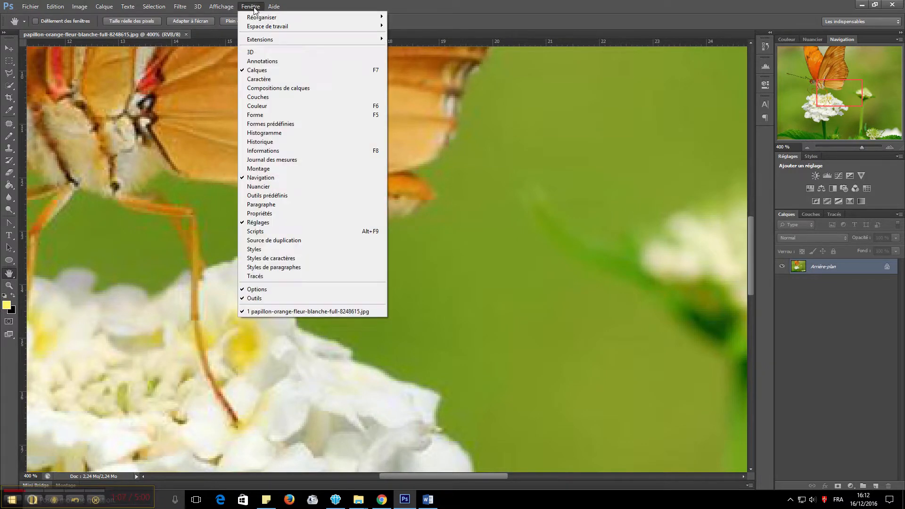
click(253, 178)
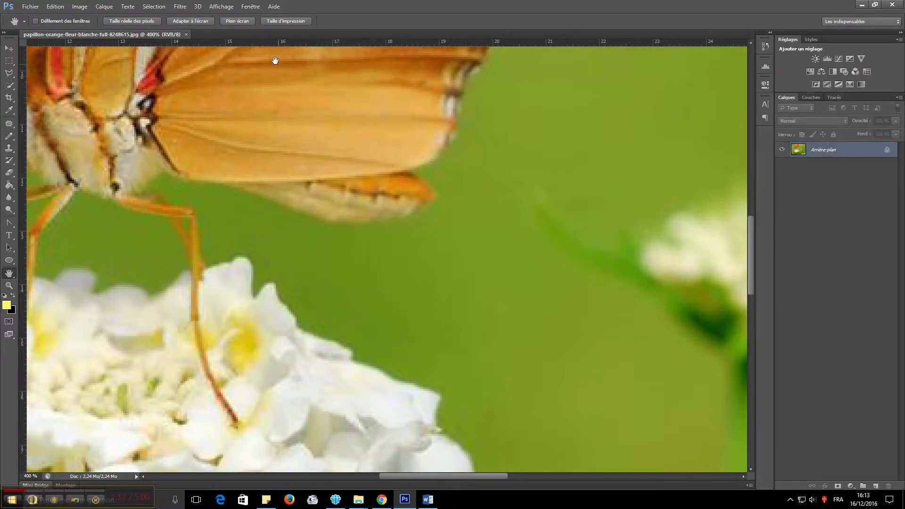
click(248, 7)
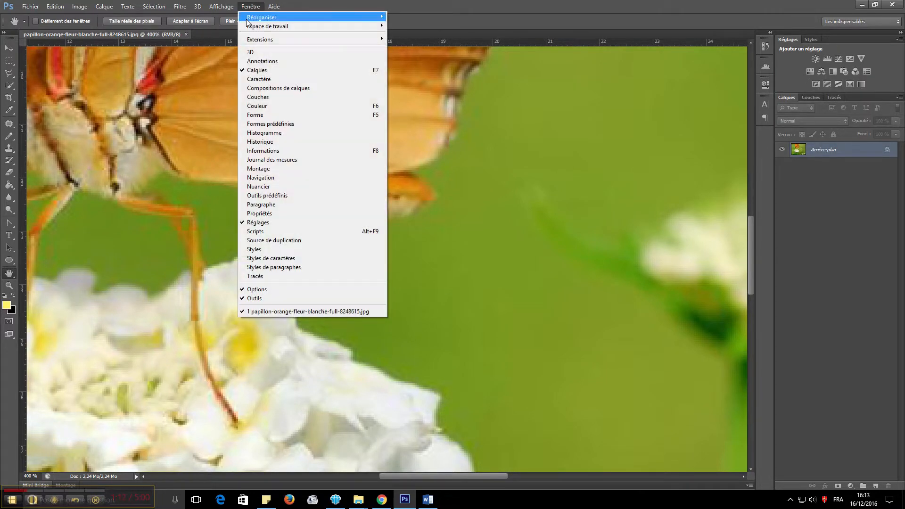
click(266, 178)
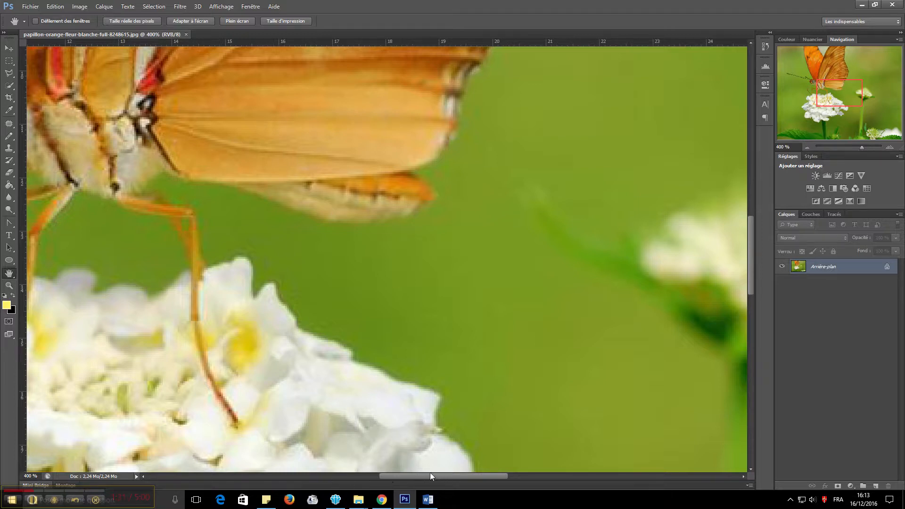
Inspect the butterfly's head and antennae at 400%, the whole photo at 100%, and the butterfly's body at 300%
drag(750, 235, 750, 177)
drag(476, 476, 383, 480)
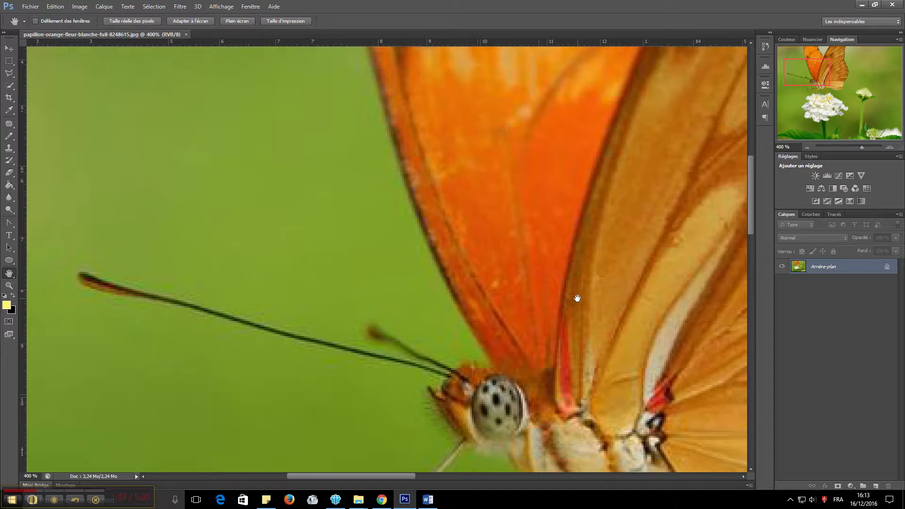
key(ctrl+minus)
key(ctrl+minus)
key(ctrl+minus)
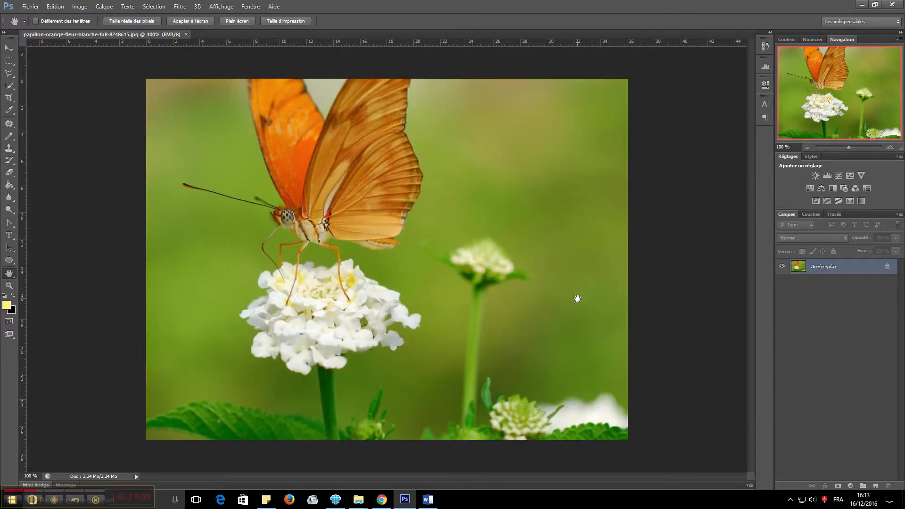
key(ctrl+plus)
key(ctrl+plus)
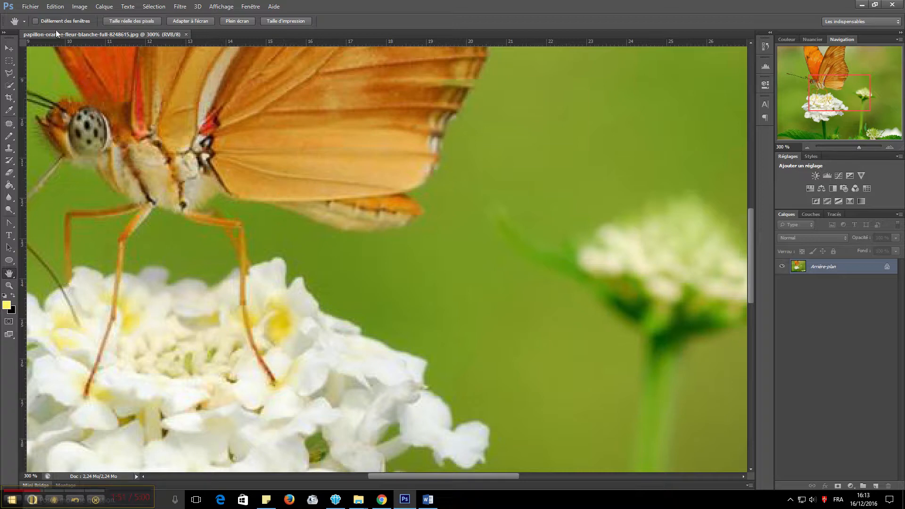
click(80, 7)
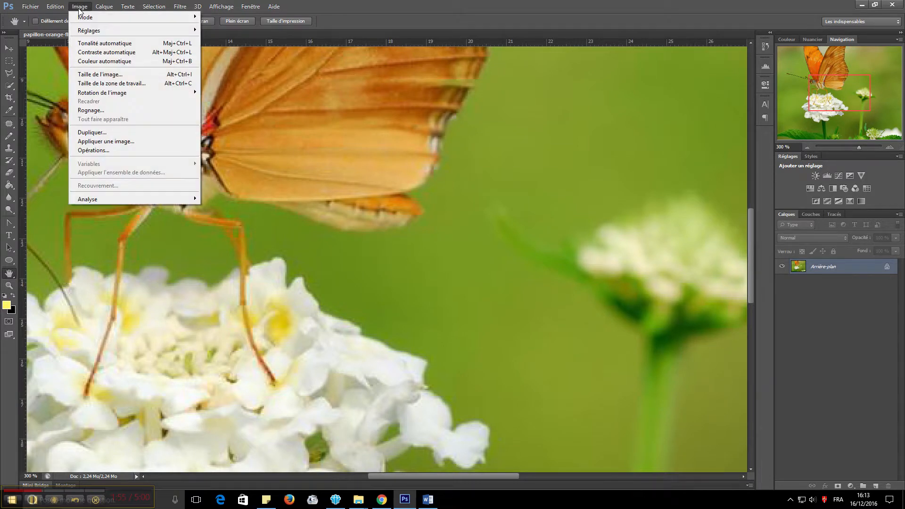
mouse_move(109, 31)
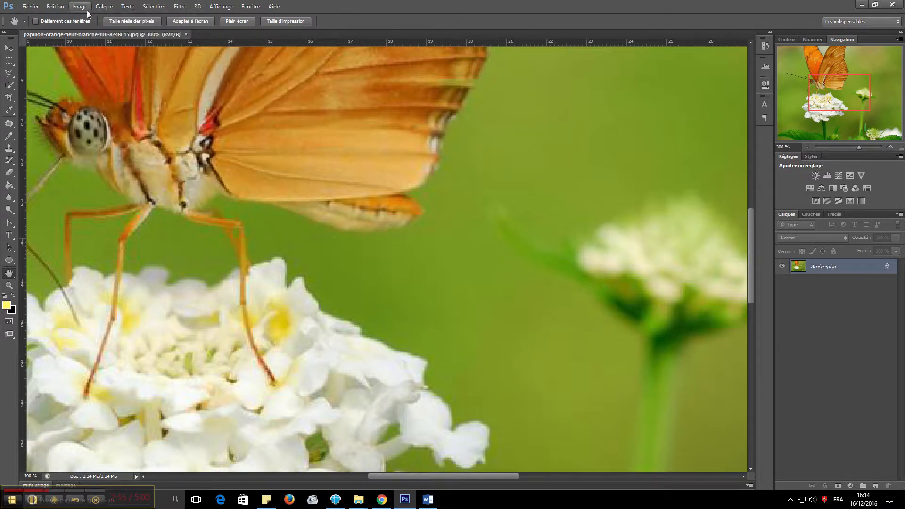
click(84, 11)
key(Escape)
Try desaturating the whole butterfly photo to shades of grey, and undo the desaturation
key(ctrl+minus)
key(ctrl+minus)
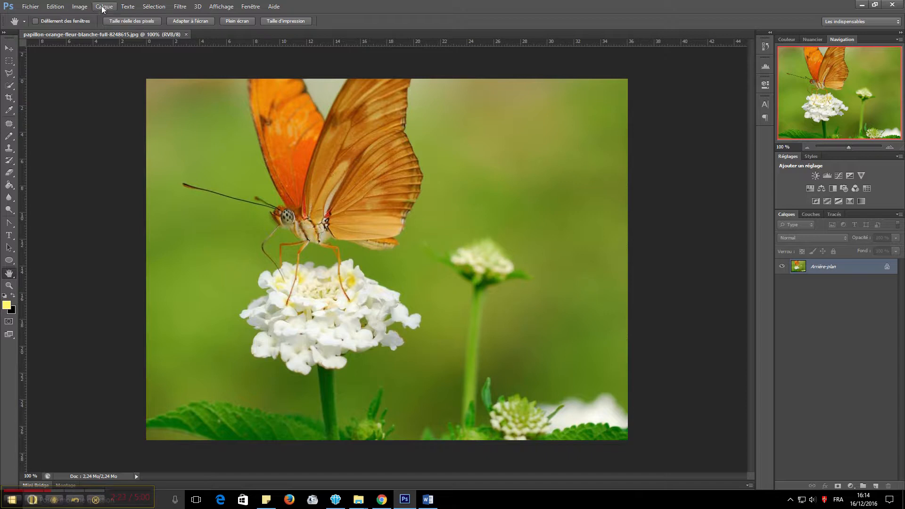
click(82, 11)
mouse_move(151, 31)
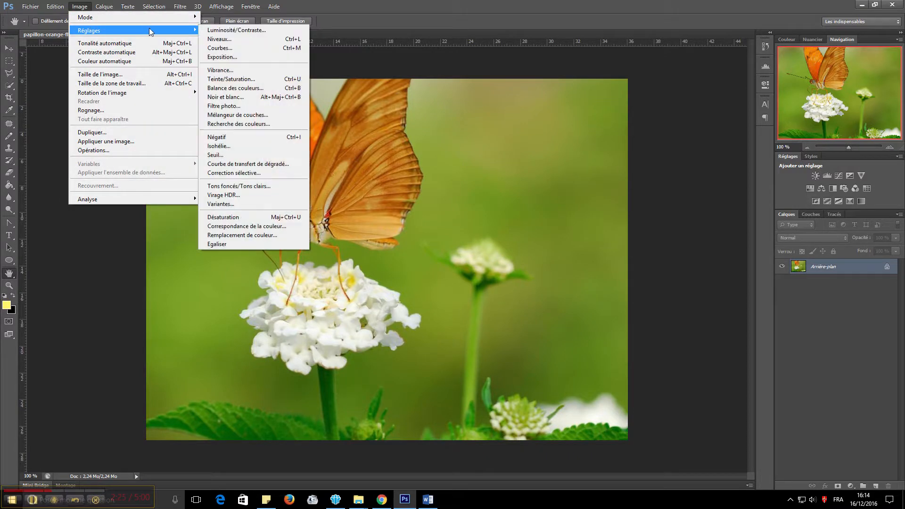
click(241, 217)
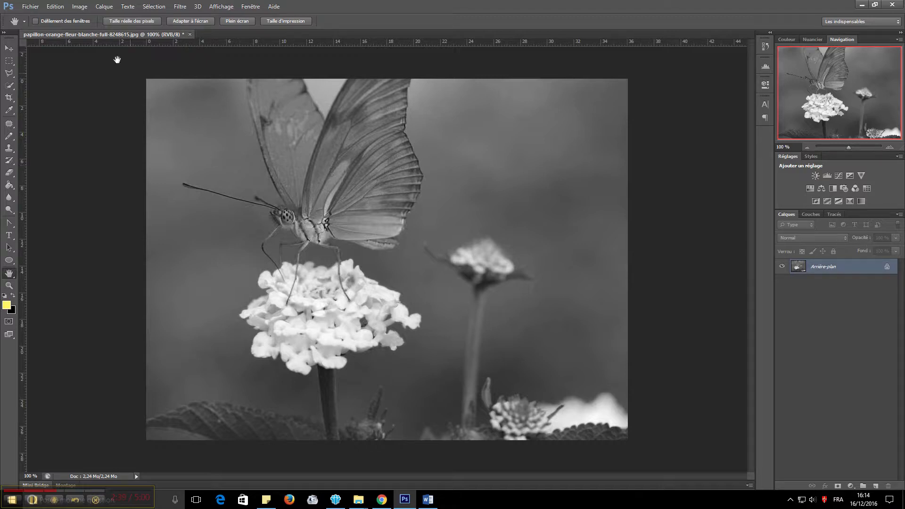
click(55, 6)
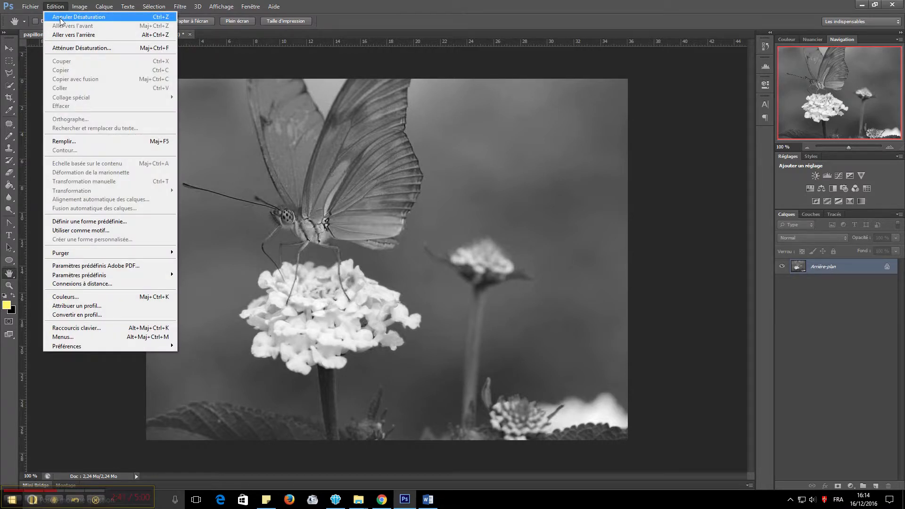
click(62, 18)
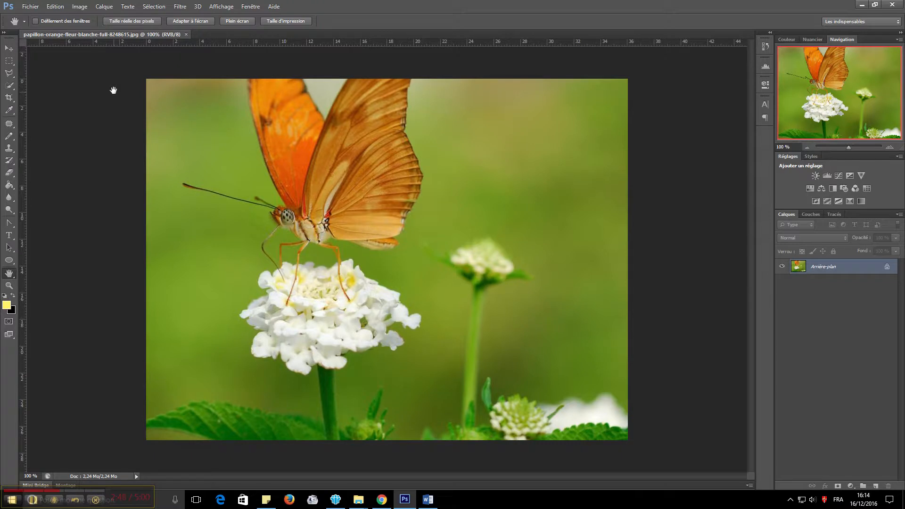
Preview a Hue/Saturation adjustment on the photo with a global hue of +27 and a stronger shift that turns the butterfly green
click(80, 6)
mouse_move(159, 34)
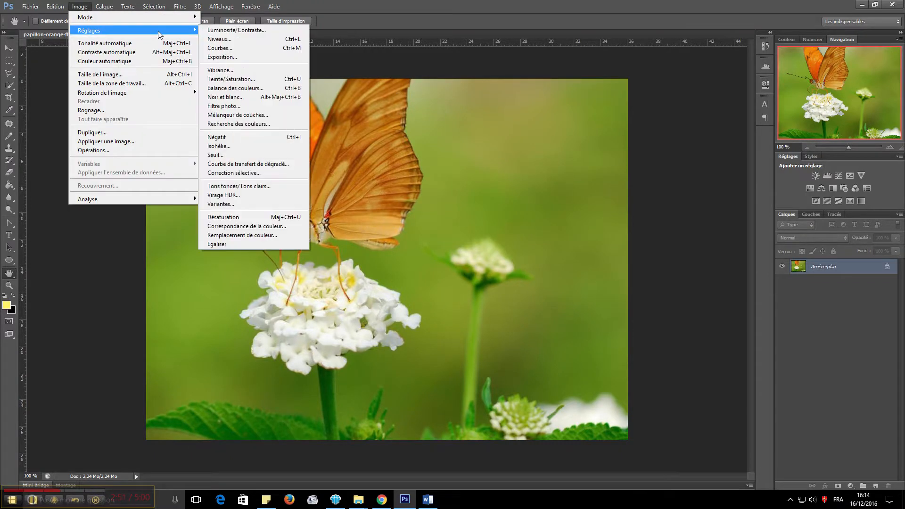
click(231, 79)
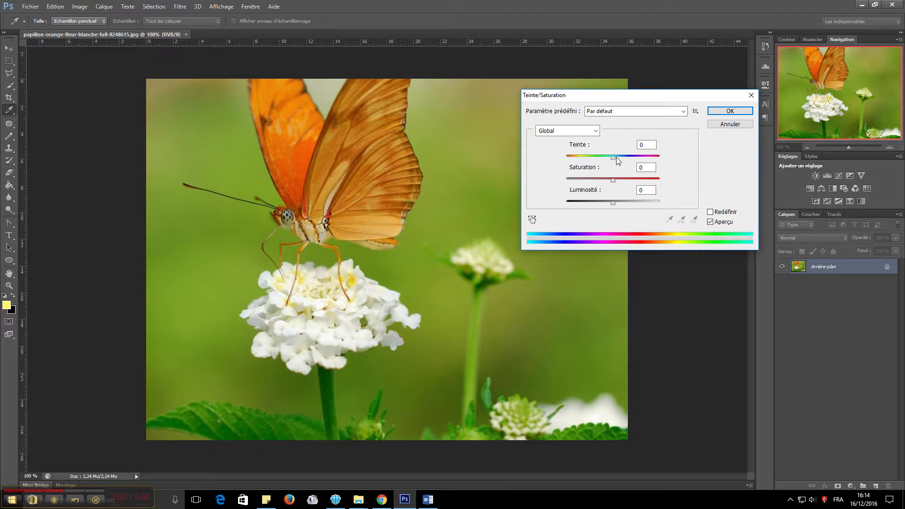
mouse_move(619, 159)
mouse_down()
mouse_move(656, 159)
mouse_move(573, 161)
mouse_move(613, 159)
mouse_up()
click(625, 157)
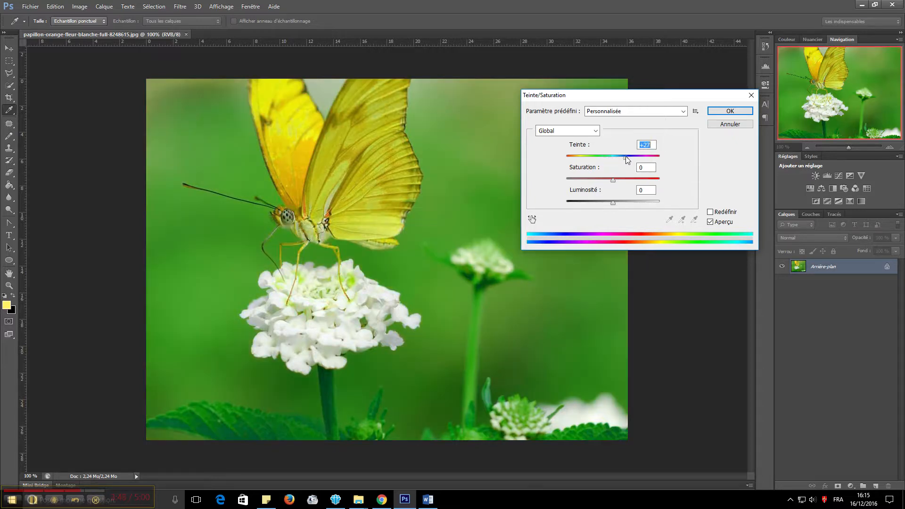
drag(629, 158, 647, 159)
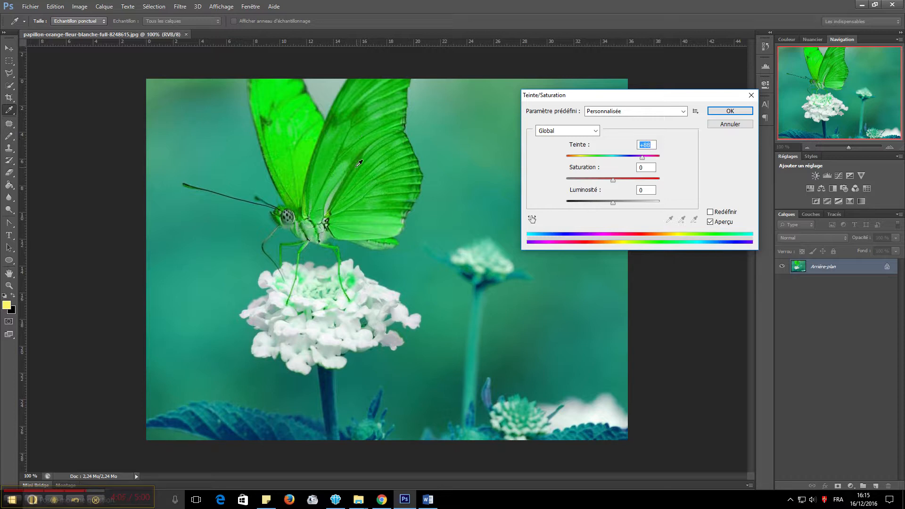
Try global hue values of -2, +50 and +76 on the photo, and bring the hue back near zero
drag(621, 162, 612, 160)
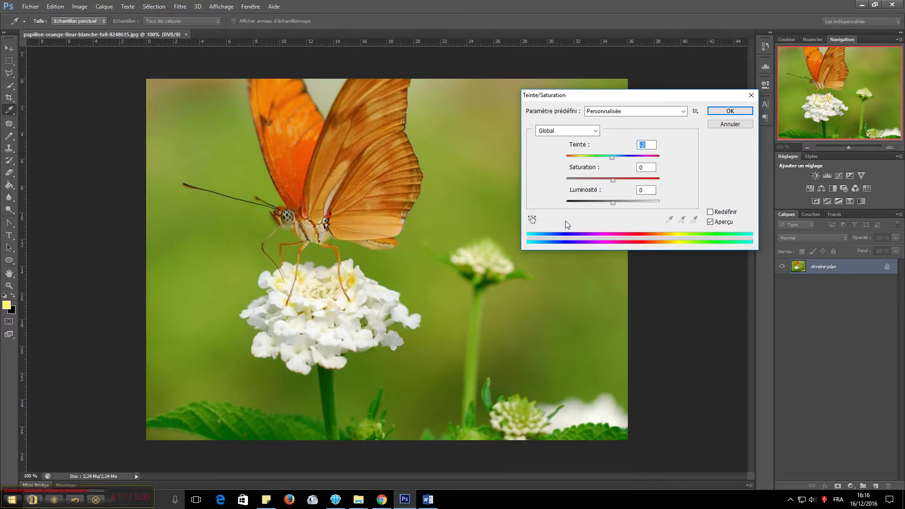
click(622, 156)
drag(632, 159, 637, 159)
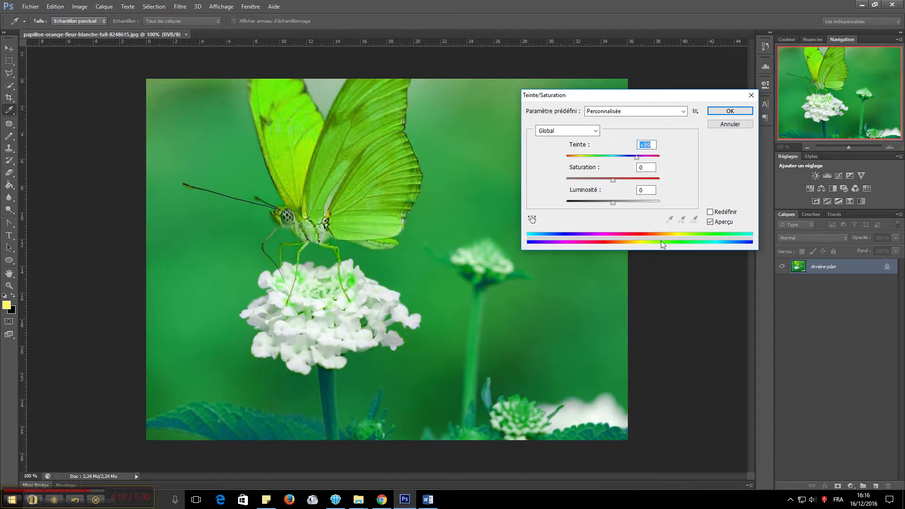
click(641, 158)
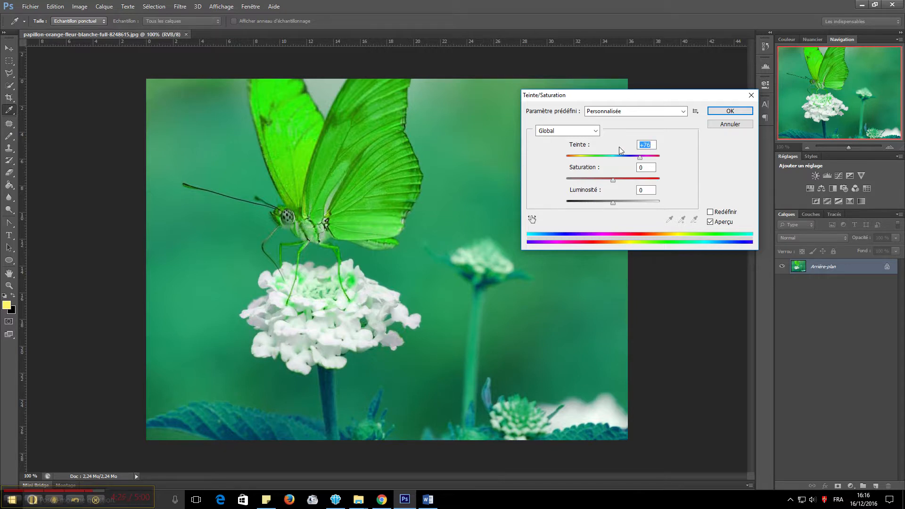
click(612, 157)
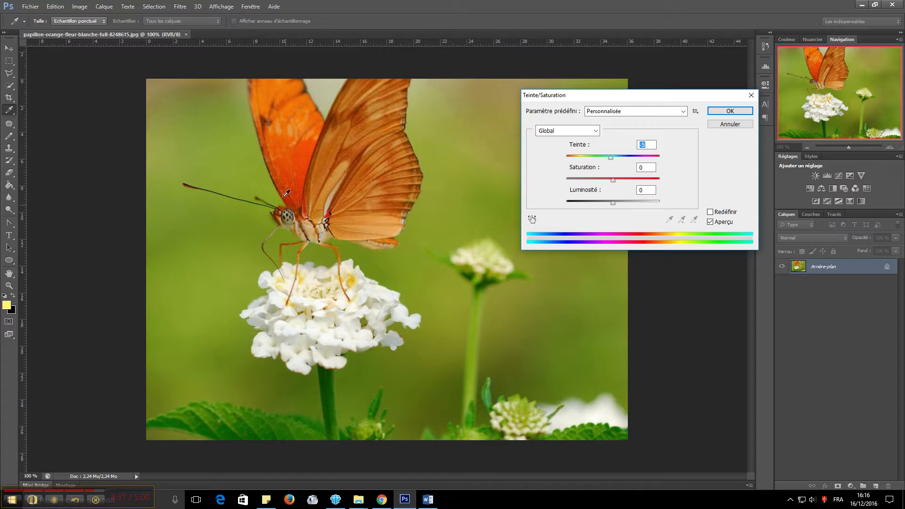
Try colorizing the photo in purple with the Redéfinir option at hue 273, and discard the Hue/Saturation adjustment
click(709, 213)
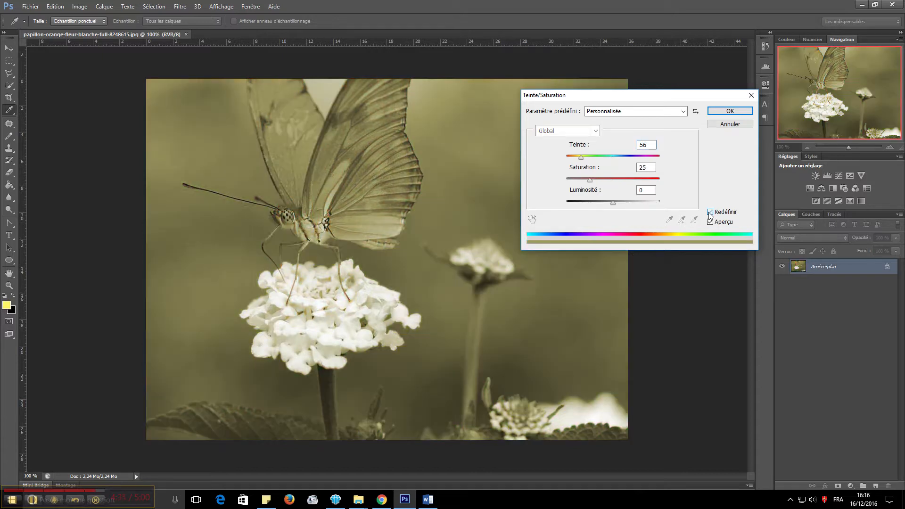
drag(595, 158, 638, 159)
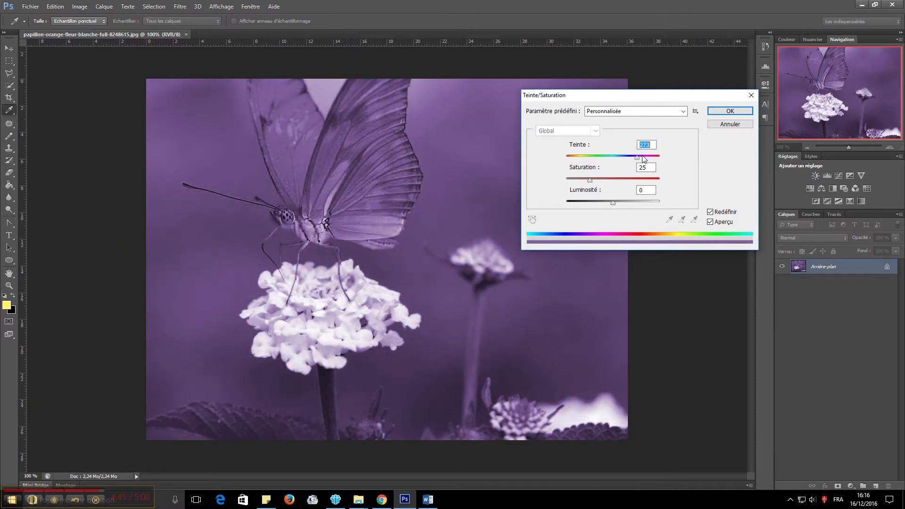
click(723, 125)
key(h)
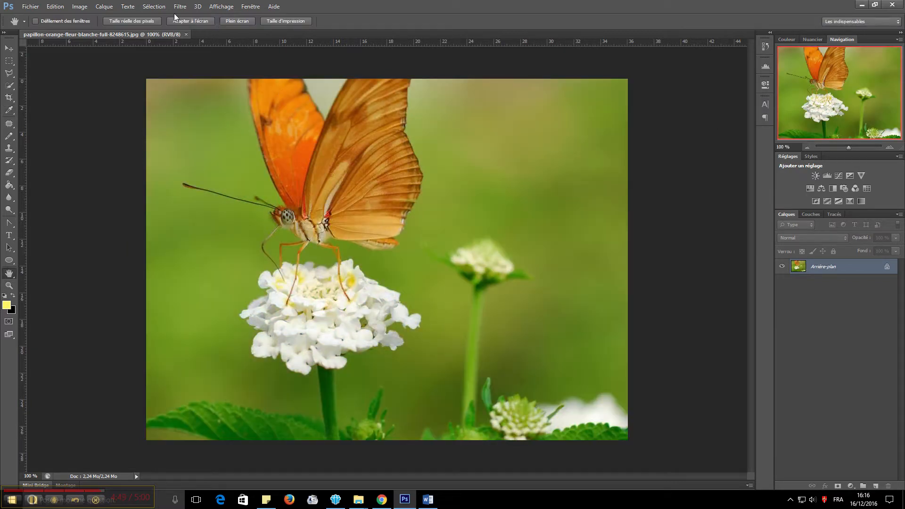
Raise the butterfly photo's brightness to 12 with a Luminosité/Contraste adjustment and apply it
click(80, 7)
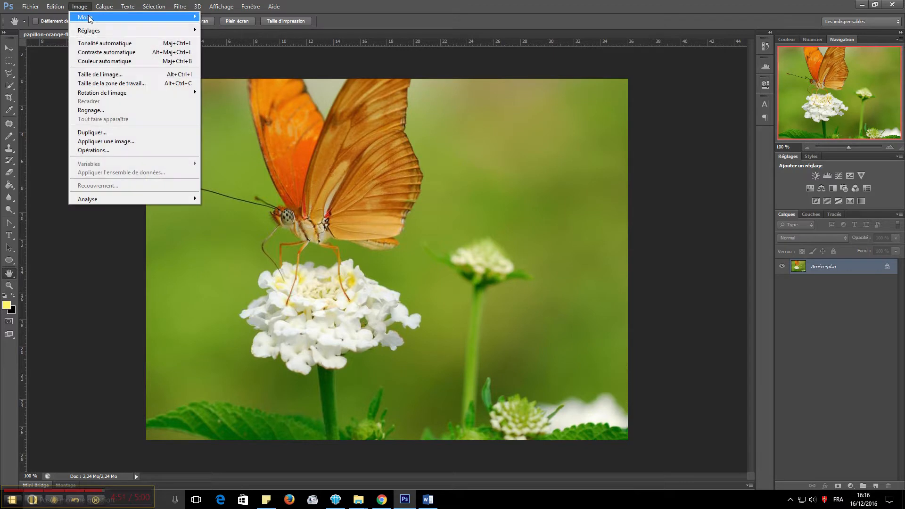
mouse_move(143, 32)
click(243, 30)
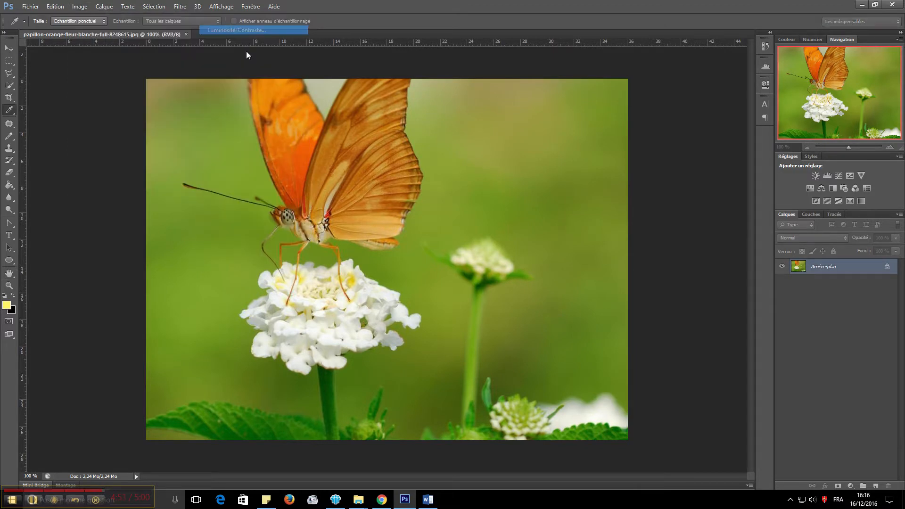
mouse_move(436, 165)
mouse_down()
mouse_move(456, 166)
mouse_move(424, 165)
mouse_up()
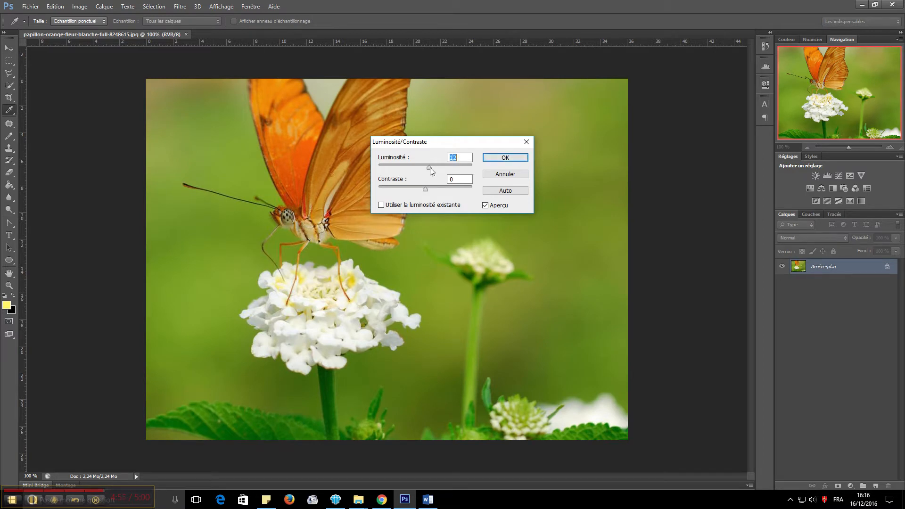
click(494, 158)
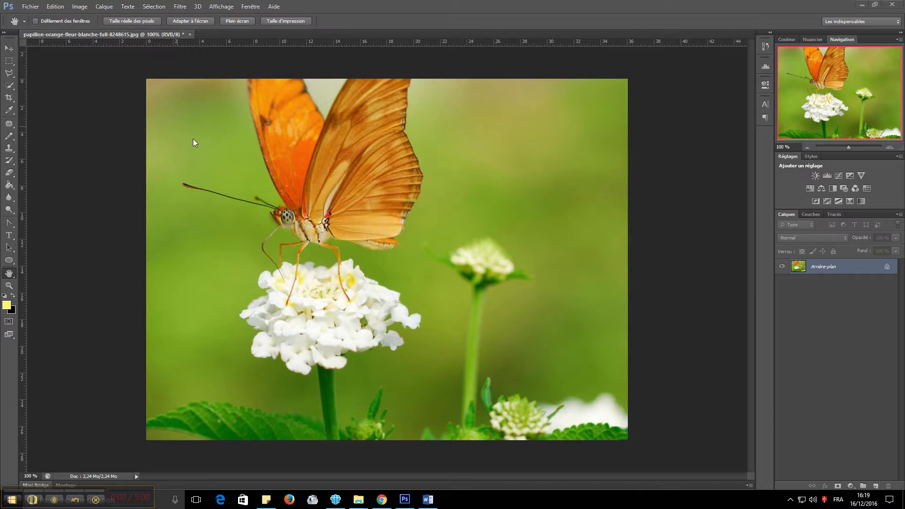
Try global hue values of -35 and -6 on the photo with Teinte/Saturation, and apply a global hue of -76
click(80, 8)
mouse_move(97, 32)
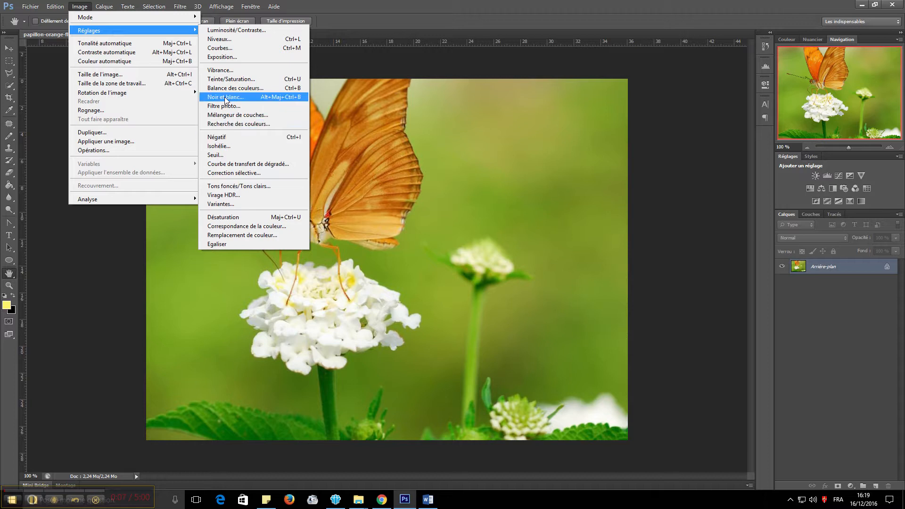
click(234, 80)
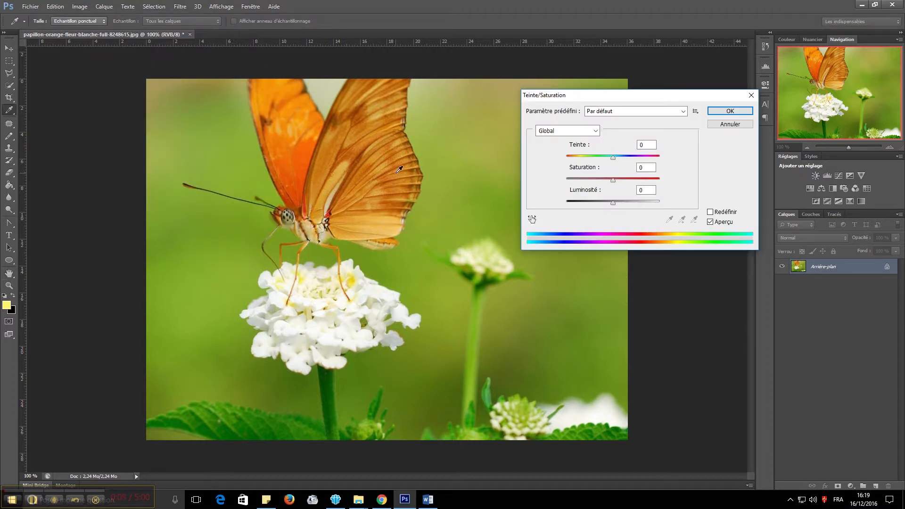
drag(613, 156, 593, 159)
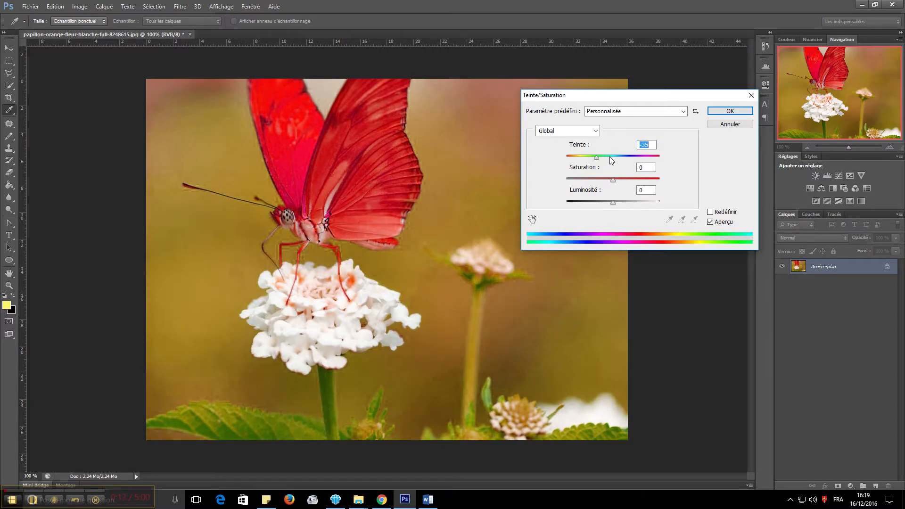
click(610, 157)
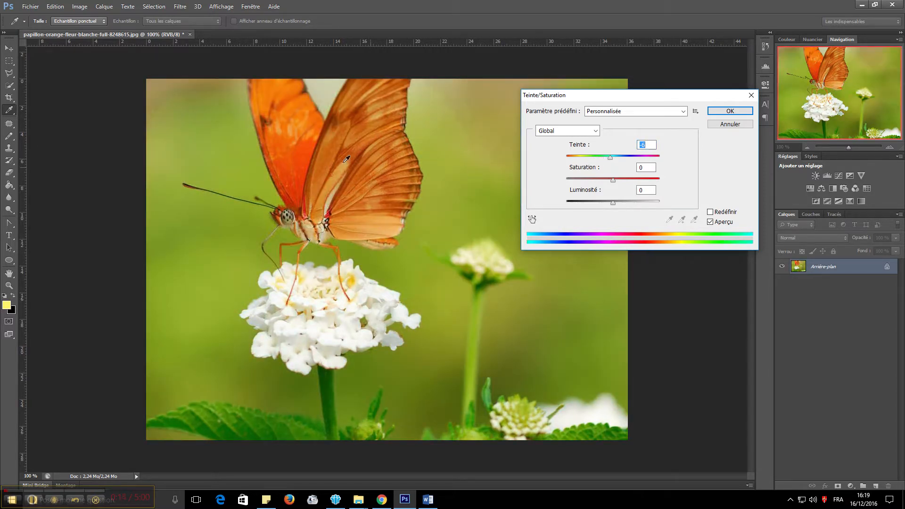
click(601, 157)
drag(602, 160, 588, 159)
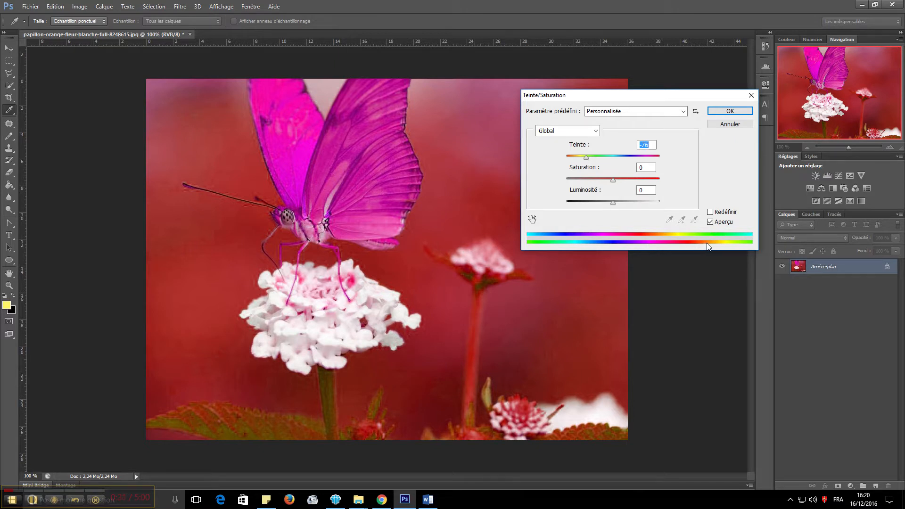
click(727, 112)
key(h)
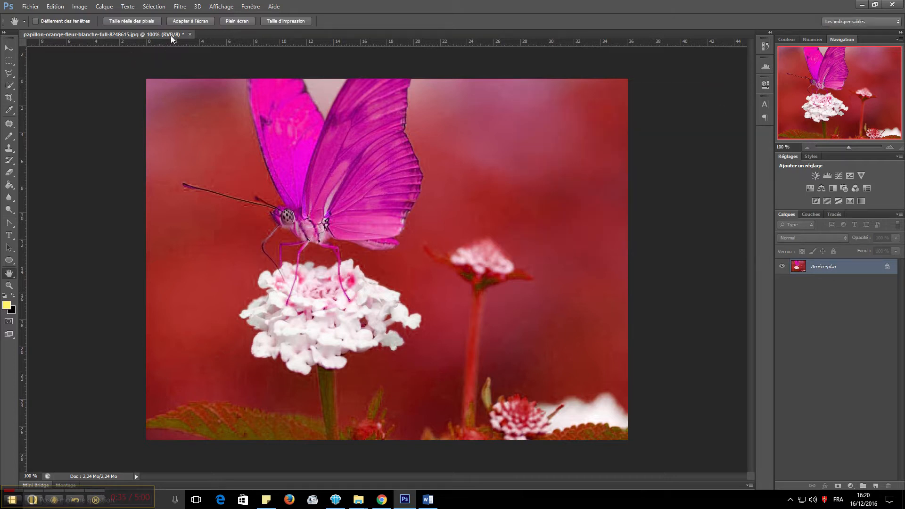
Brighten the recolored butterfly photo with a Luminosité/Contraste adjustment at brightness 17, leaving contrast at 0
click(81, 8)
mouse_move(166, 31)
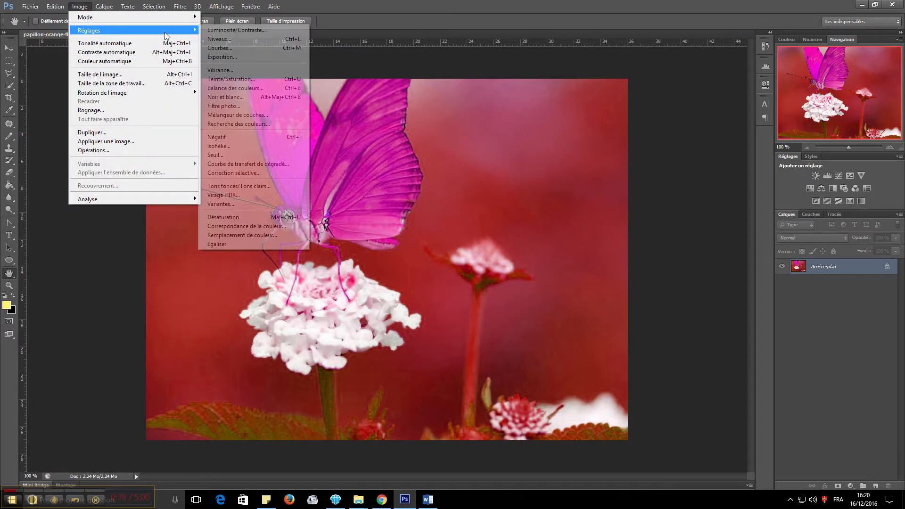
click(227, 34)
mouse_move(424, 167)
mouse_down()
mouse_move(447, 166)
mouse_move(431, 168)
mouse_up()
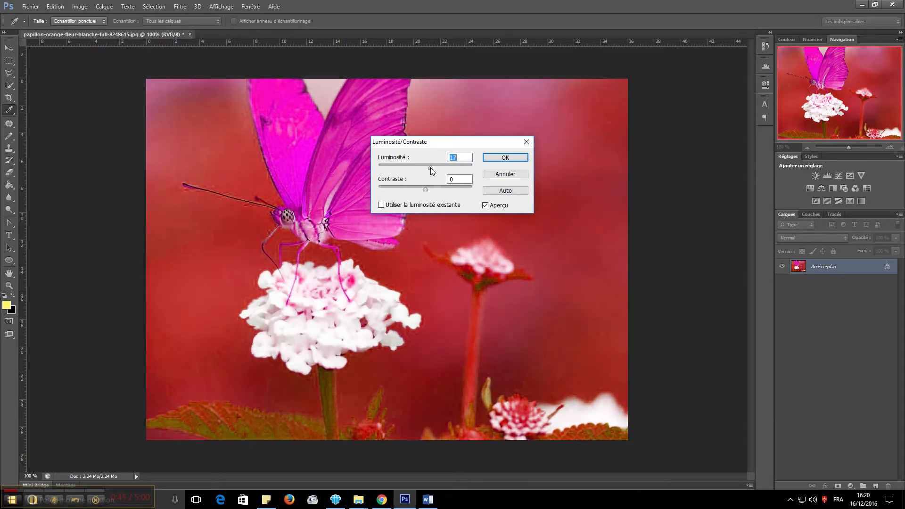
text(17)
key(Return)
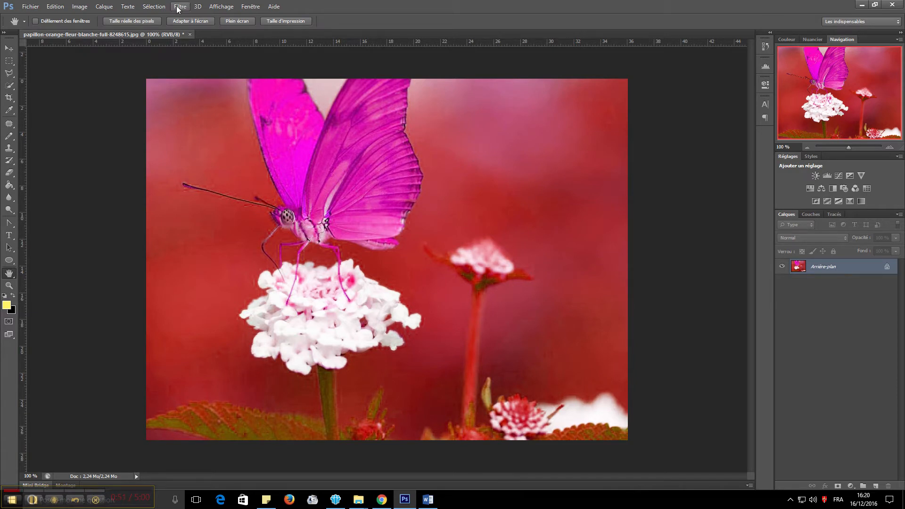
Open my_polaroids_1_by_h2okerim.png from the cours photshop folder and enlarge its view to 300%
click(29, 7)
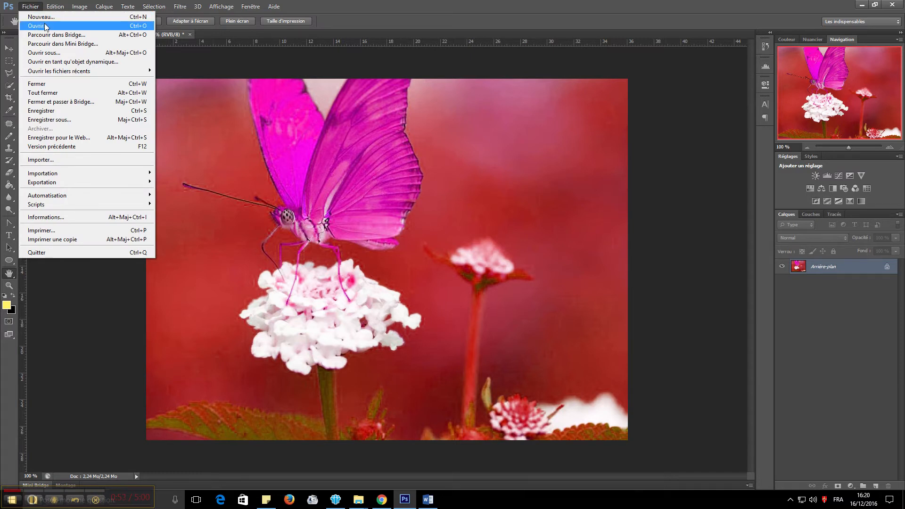
click(46, 27)
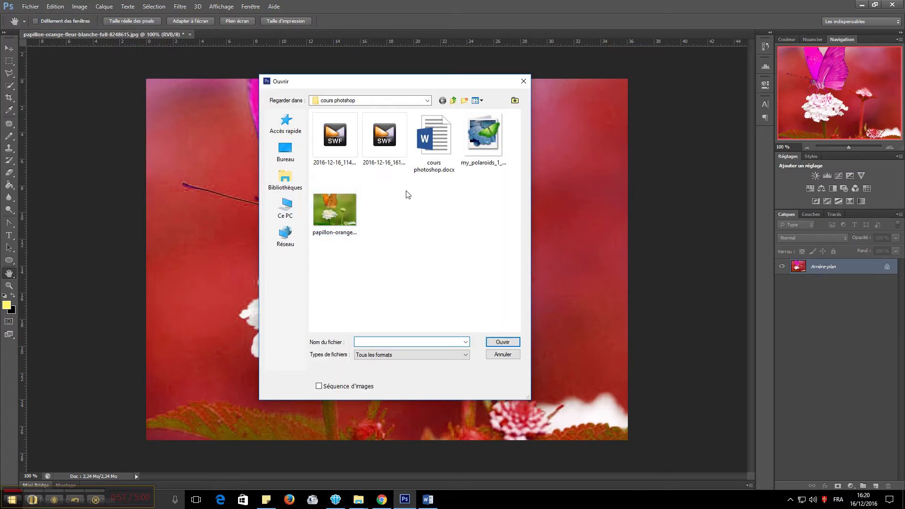
click(475, 143)
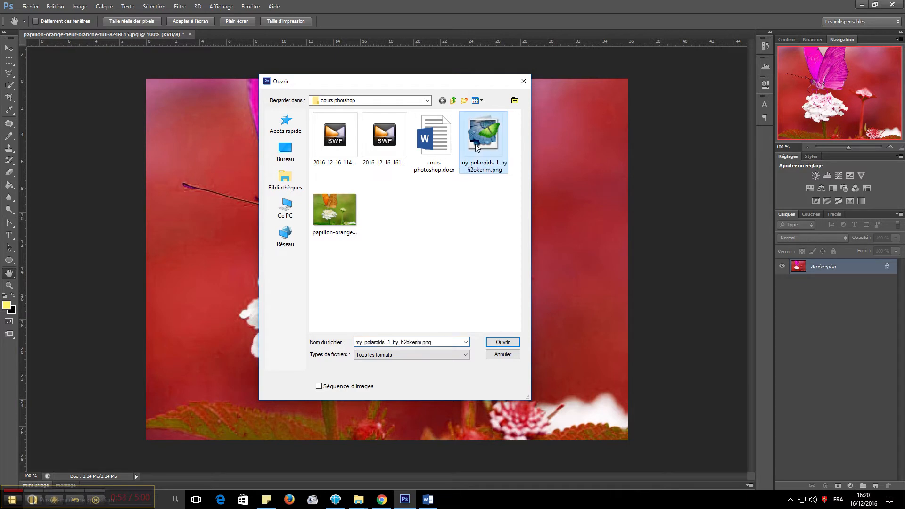
click(502, 342)
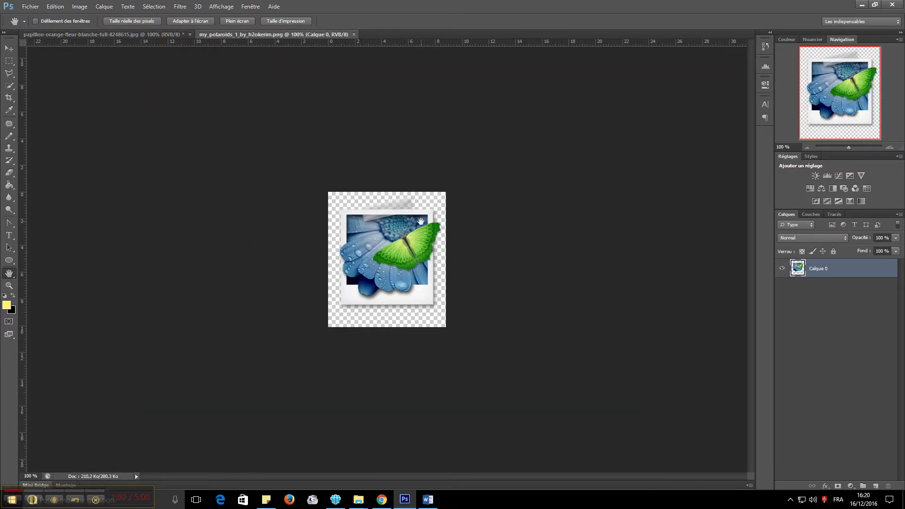
key(ctrl+plus)
key(ctrl+plus)
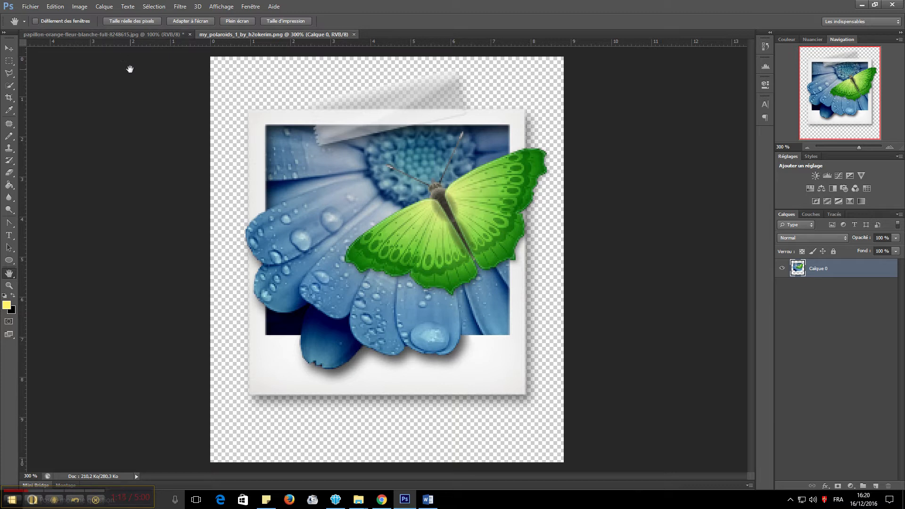
Start a Teinte/Saturation adjustment on the polaroid image and set the global hue to -1
click(80, 6)
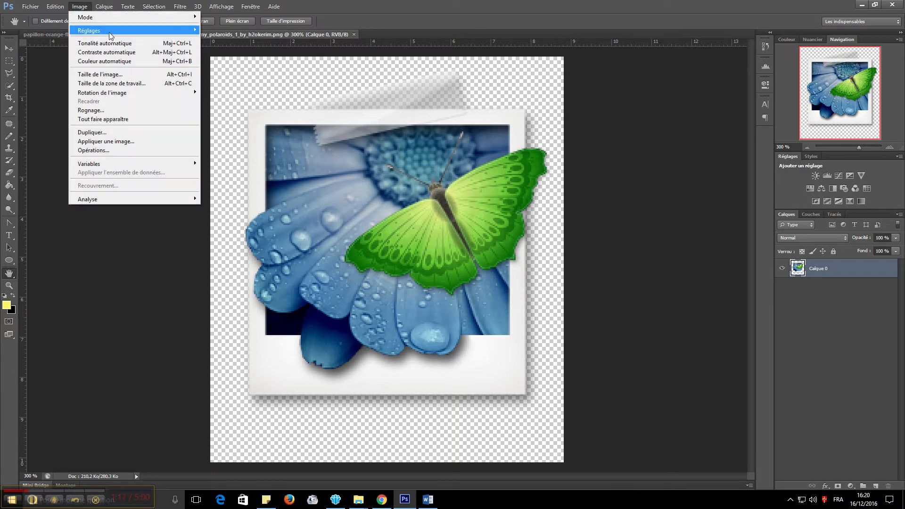
mouse_move(131, 31)
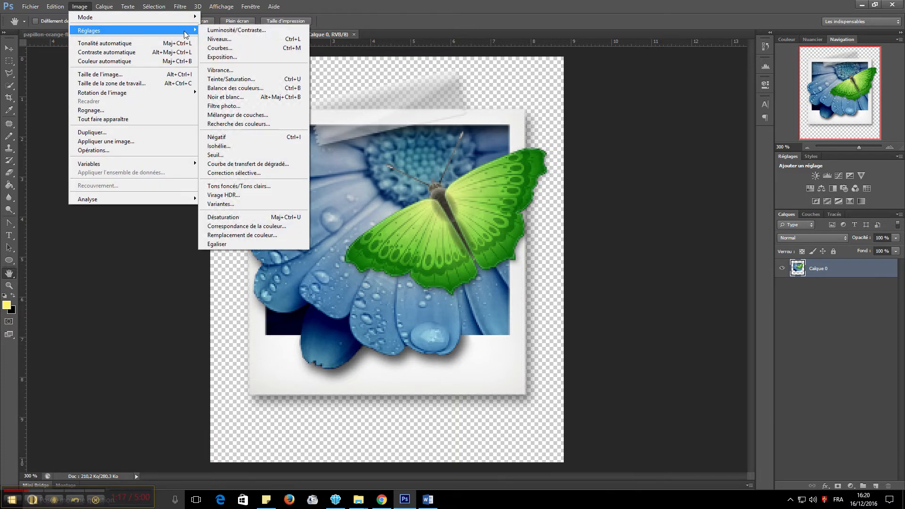
click(231, 79)
drag(584, 98, 605, 95)
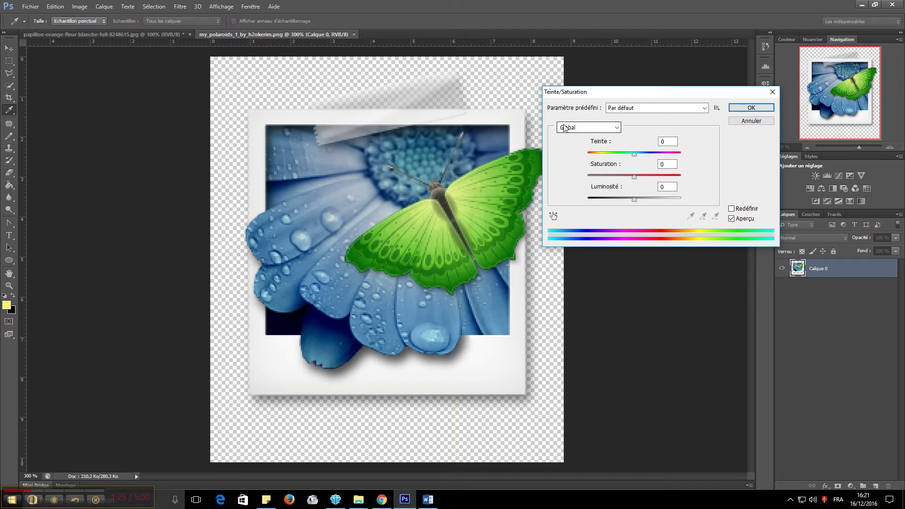
mouse_move(642, 154)
mouse_down()
mouse_move(675, 156)
mouse_move(635, 157)
mouse_up()
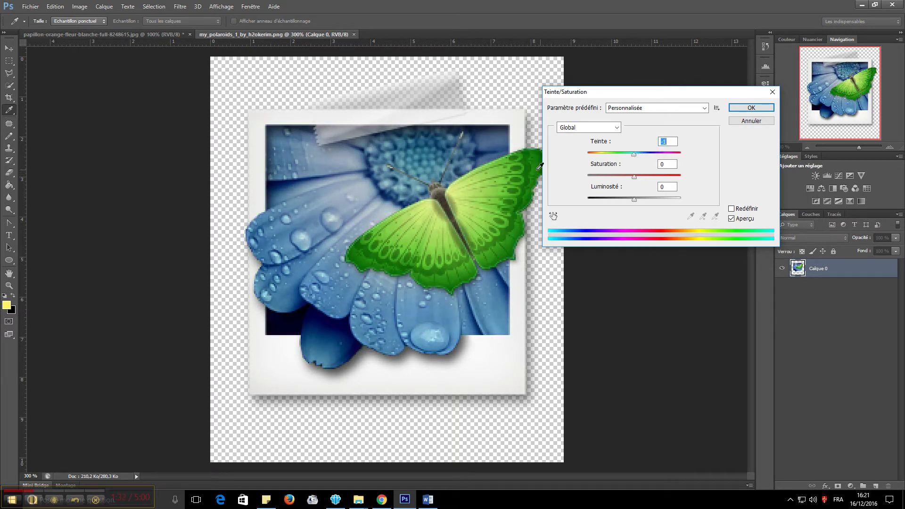
Limit the adjustment to the Verts range, try a hue of +165 on the butterfly, and set it to -175
click(616, 128)
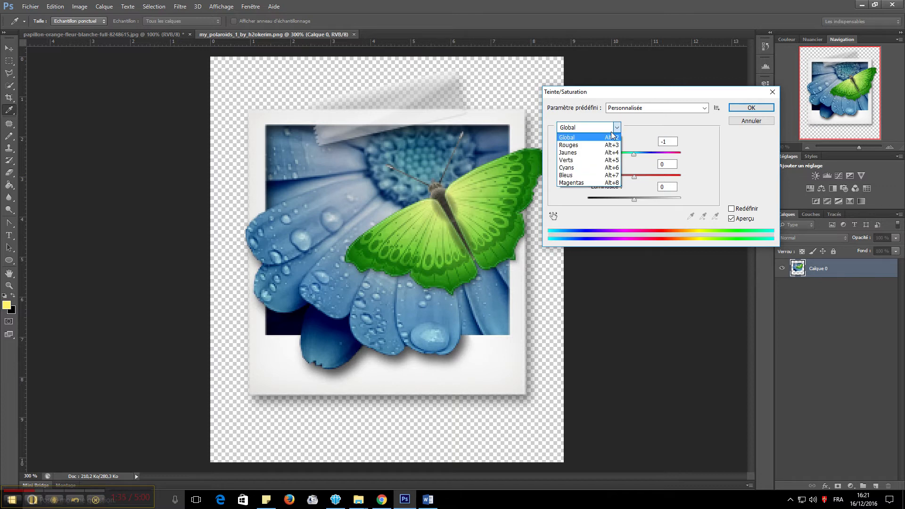
click(595, 161)
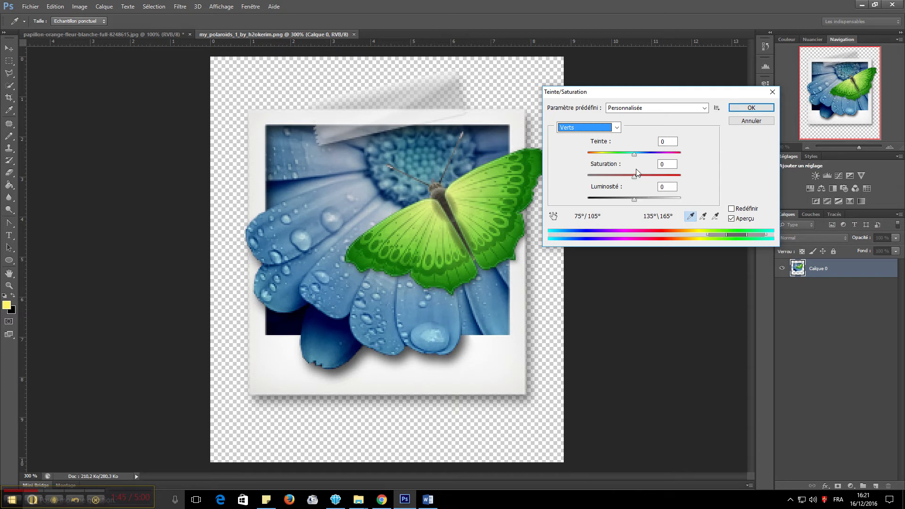
drag(644, 154, 681, 156)
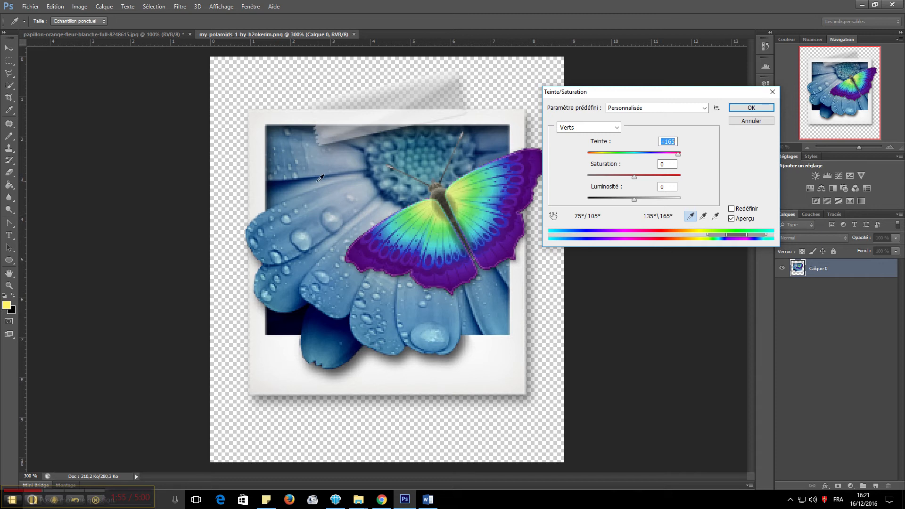
drag(678, 154, 589, 156)
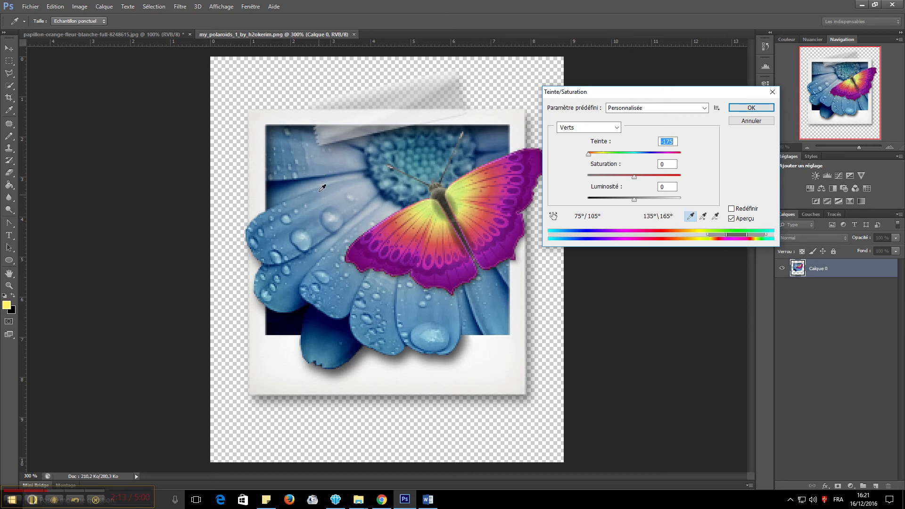
Shift the Bleus range to hue -130 to recolor the flower, and apply the Teinte/Saturation adjustment
click(616, 128)
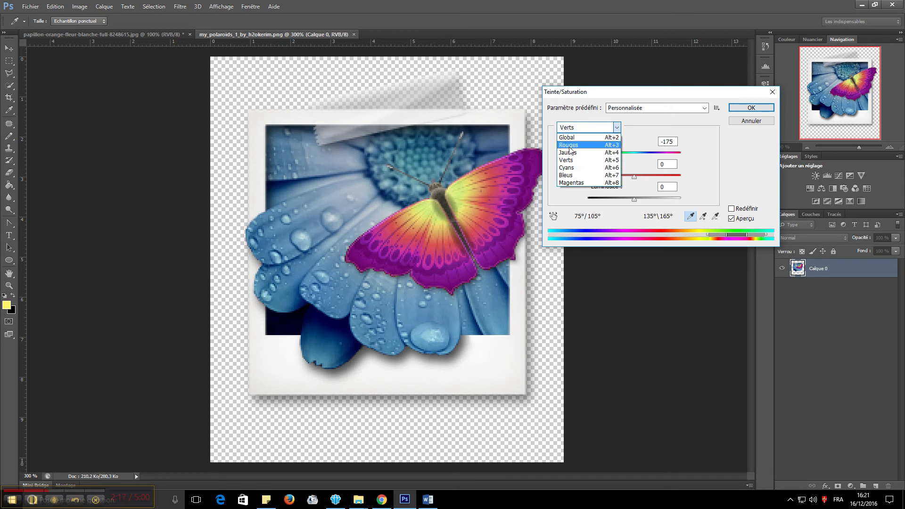
click(573, 175)
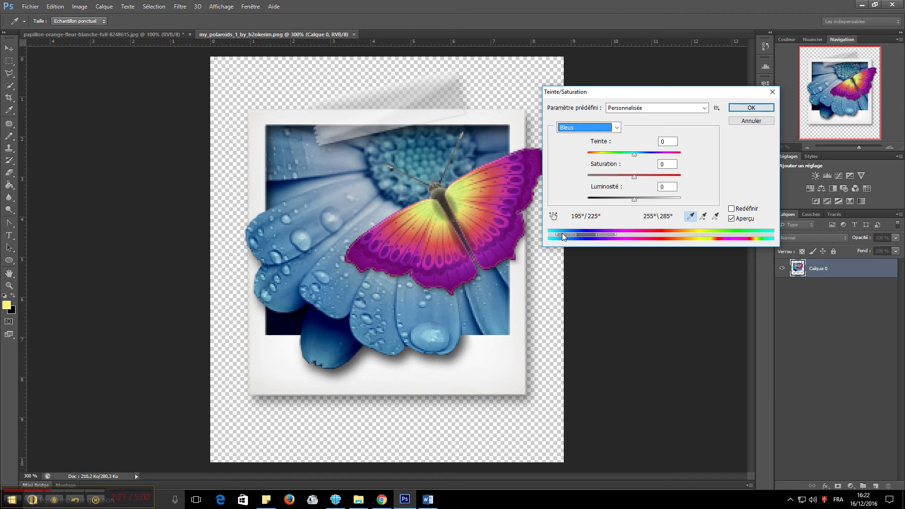
drag(641, 154, 597, 154)
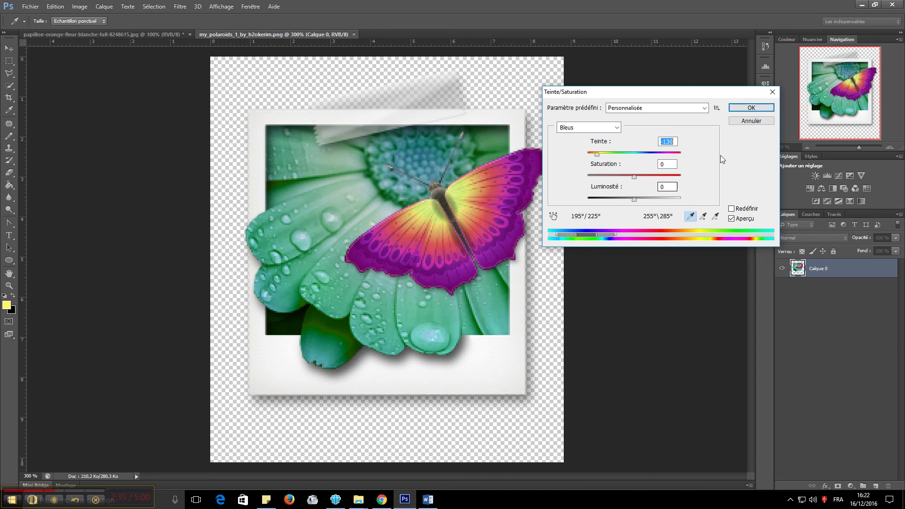
click(746, 109)
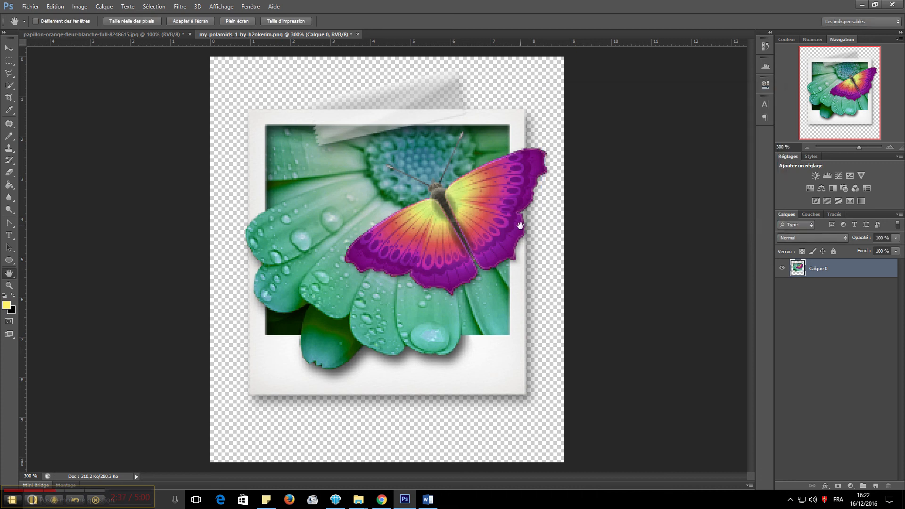